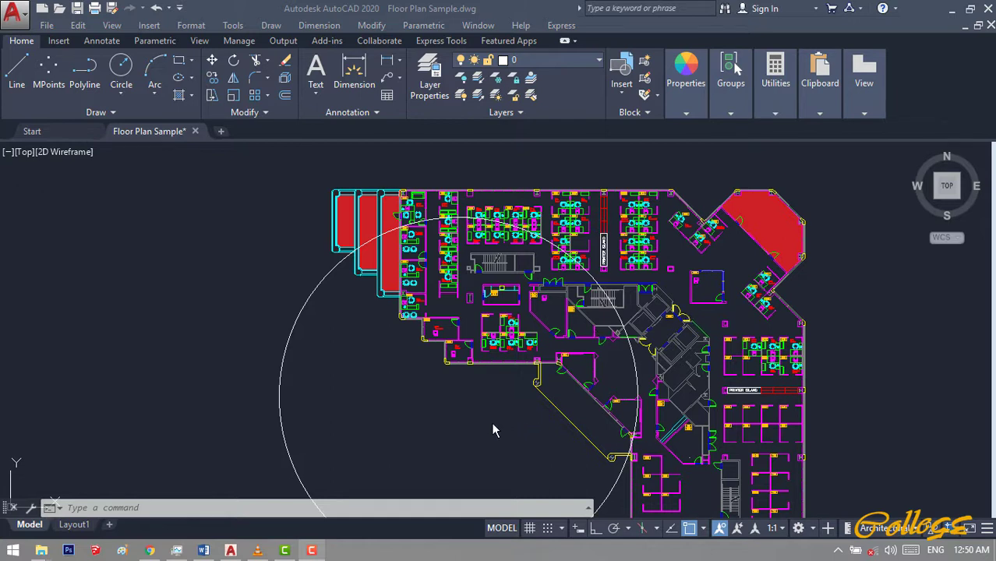
- Zoom in from the full floor plan to the small circle at the desk corner in cubicle 6021
scroll(488, 421, up, 6)
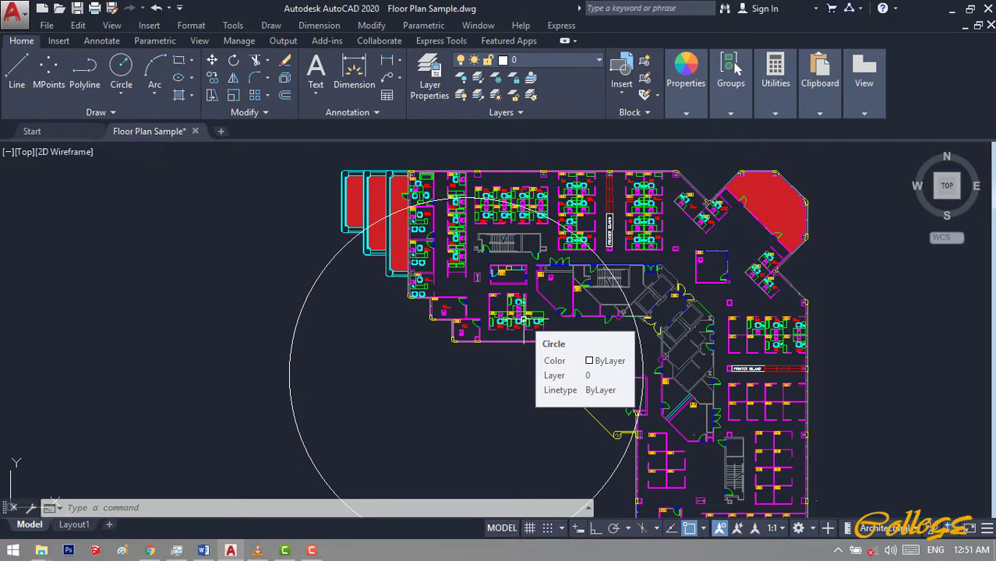
scroll(525, 339, up, 8)
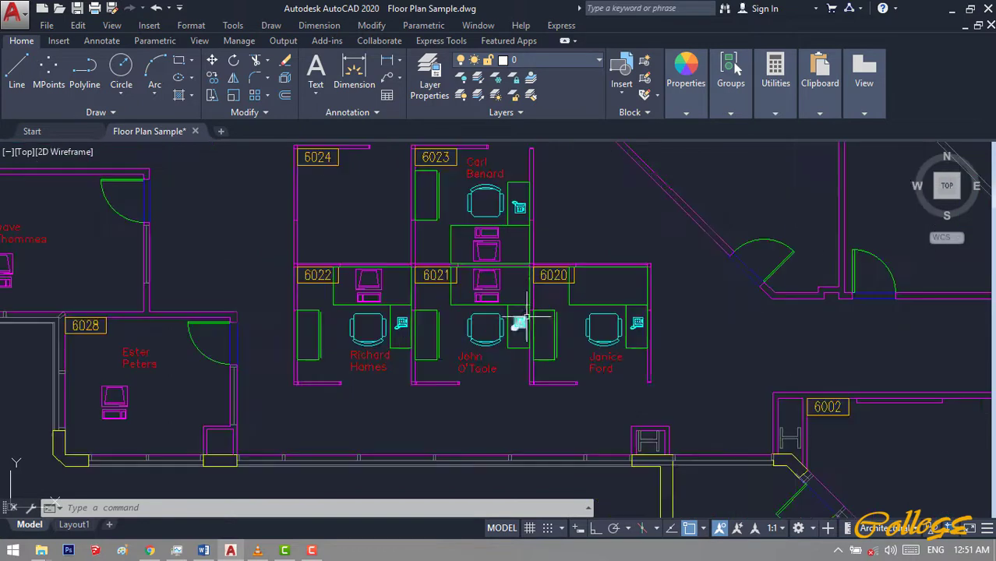
scroll(528, 292, up, 3)
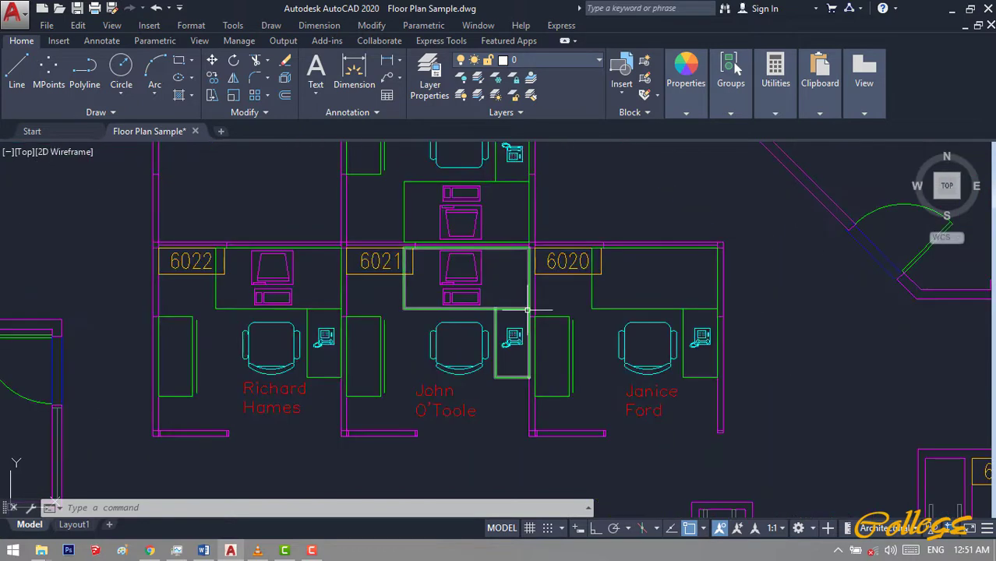
scroll(528, 310, up, 1)
scroll(529, 310, up, 2)
scroll(533, 310, up, 2)
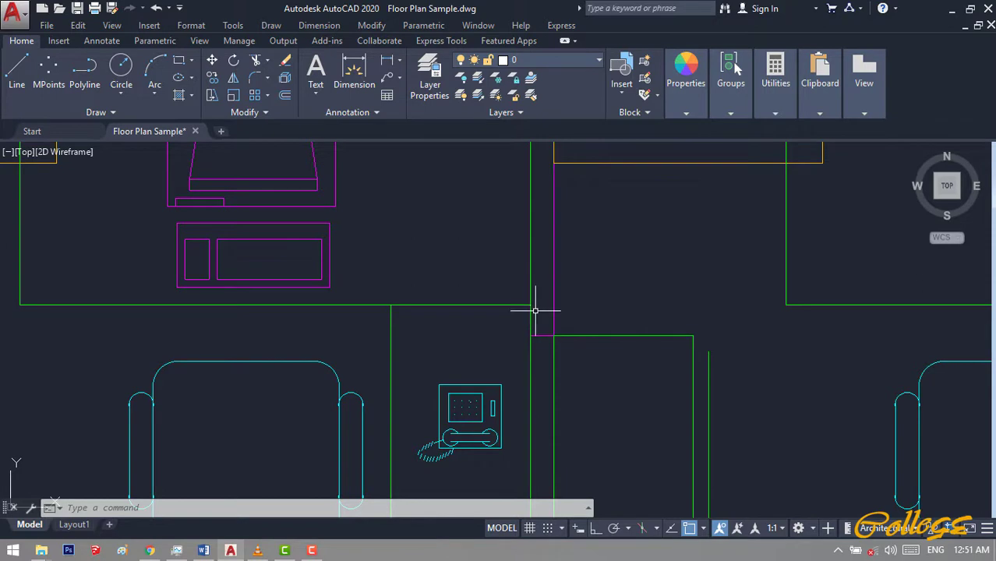
mouse_move(532, 311)
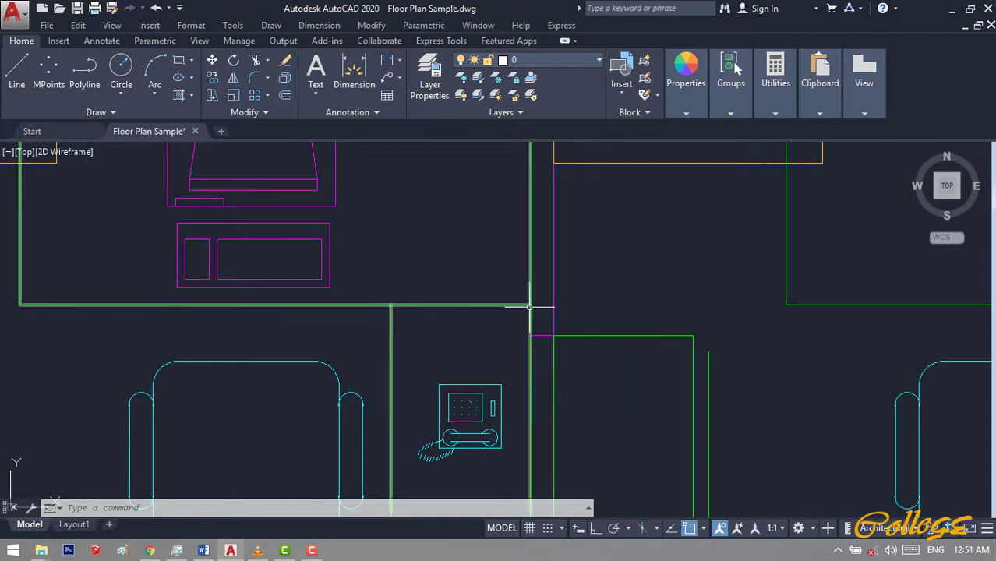
scroll(530, 305, up, 4)
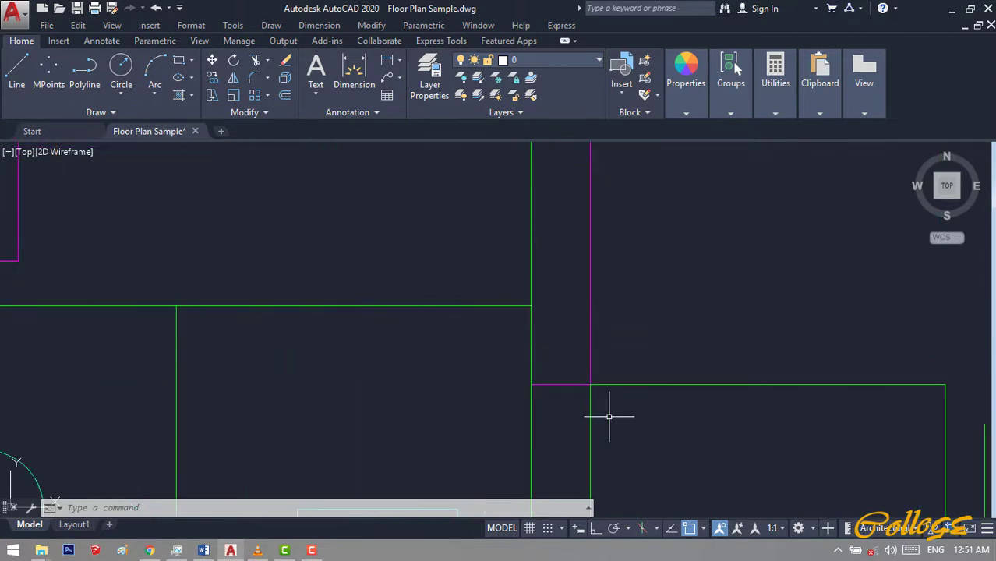
scroll(526, 317, up, 9)
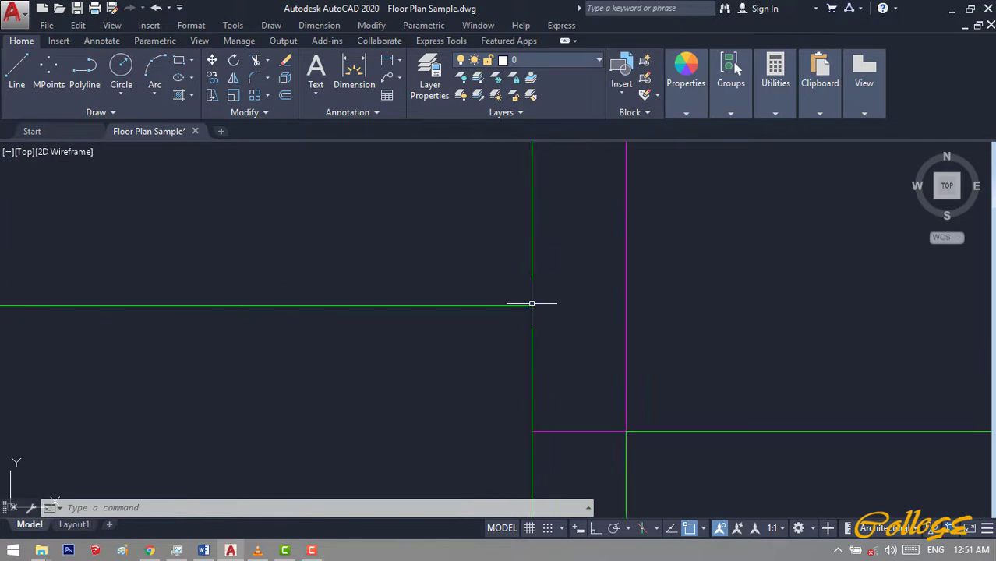
scroll(514, 306, up, 3)
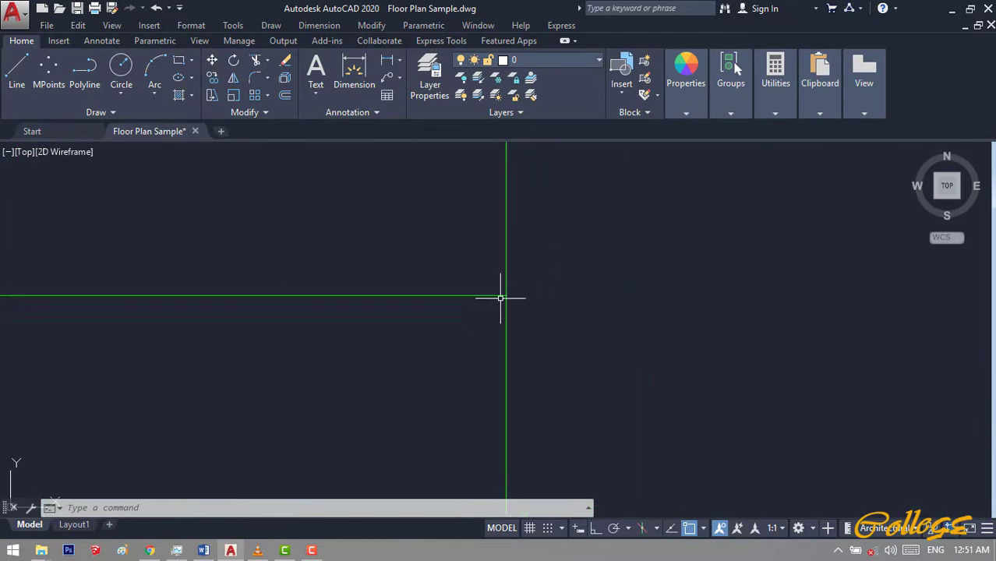
scroll(551, 276, up, 2)
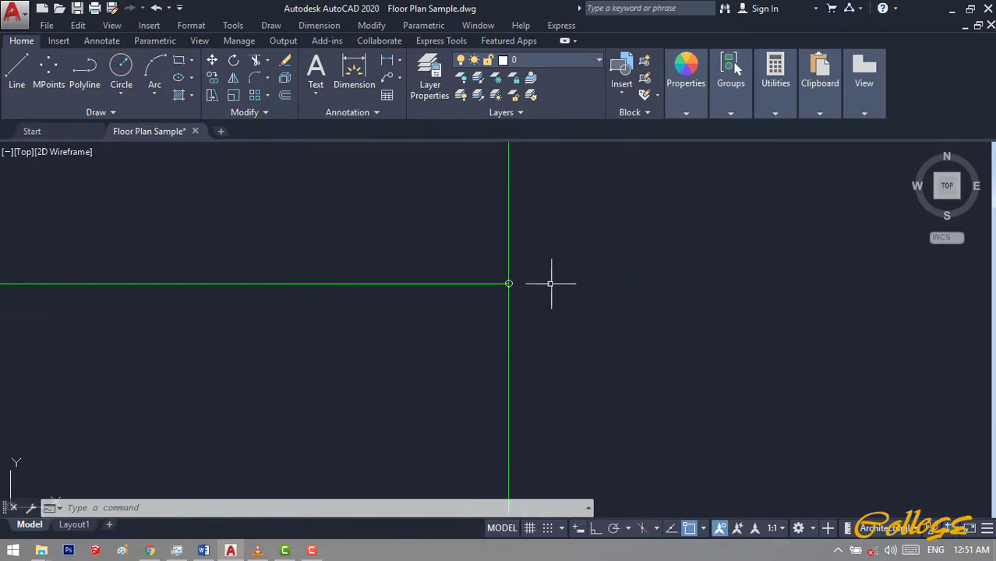
scroll(503, 281, up, 1)
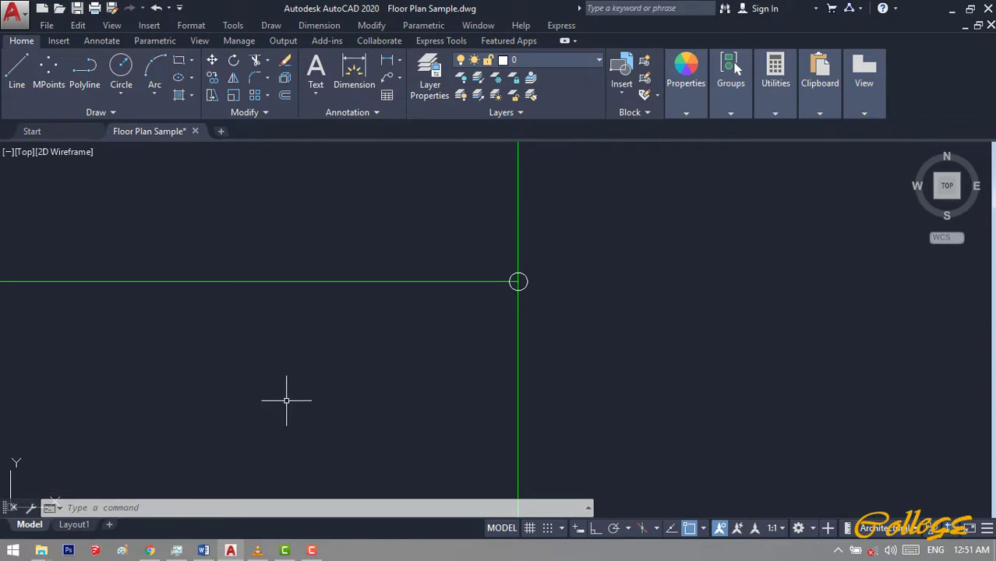
click(228, 508)
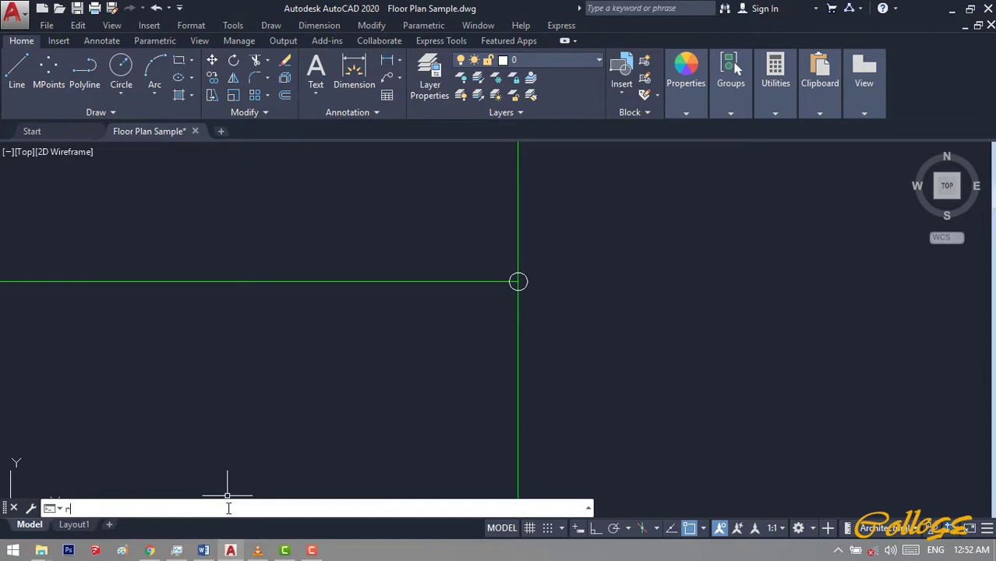
text(REG)
key(Return)
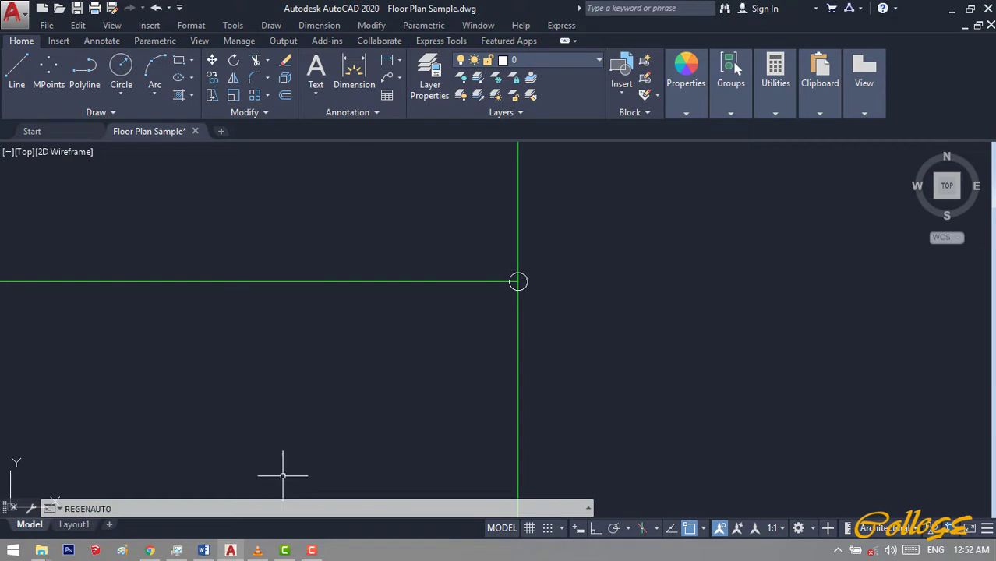
click(257, 508)
key(BackSpace)
key(BackSpace)
key(BackSpace)
key(BackSpace)
key(BackSpace)
key(BackSpace)
key(BackSpace)
key(BackSpace)
key(BackSpace)
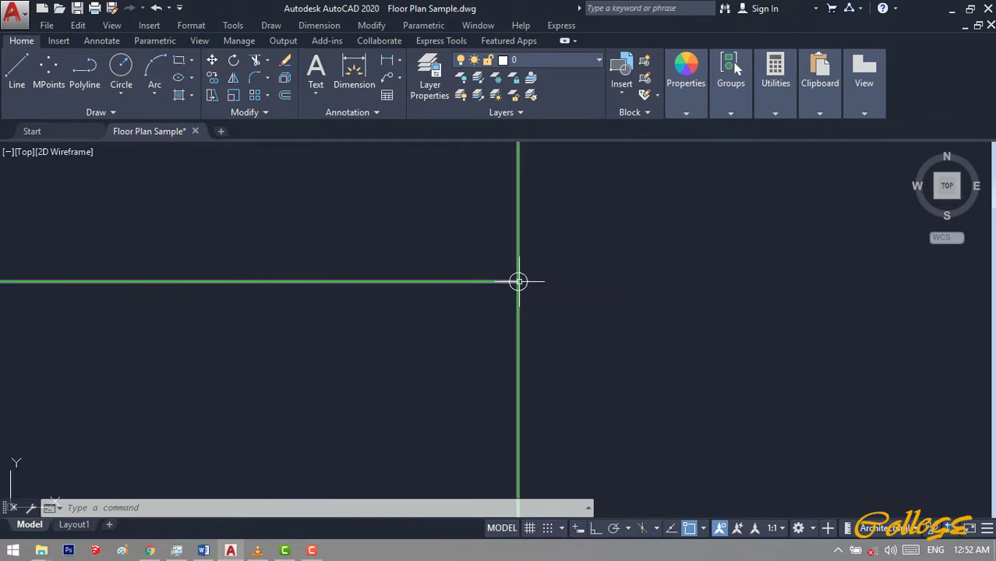
- Inspect the desk corner in cubicle 6021 at different magnifications, ending with the surrounding rooms in view
scroll(519, 281, up, 10)
scroll(518, 279, up, 10)
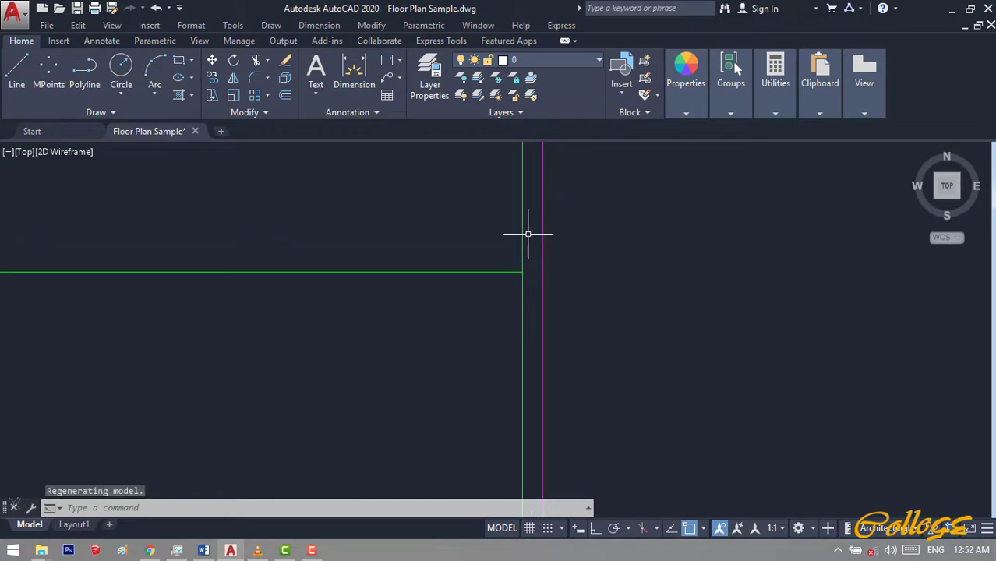
scroll(523, 254, up, 6)
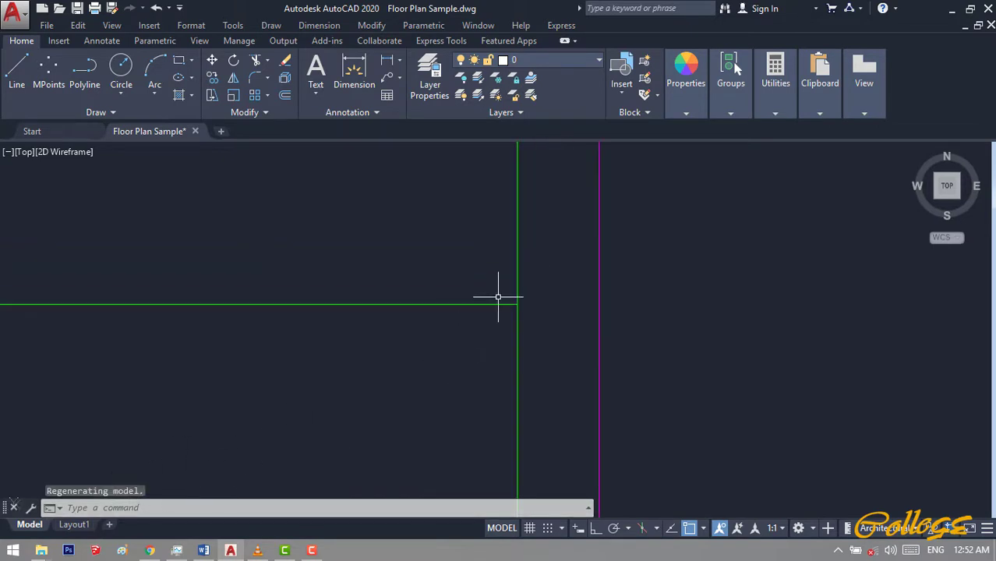
scroll(513, 304, up, 5)
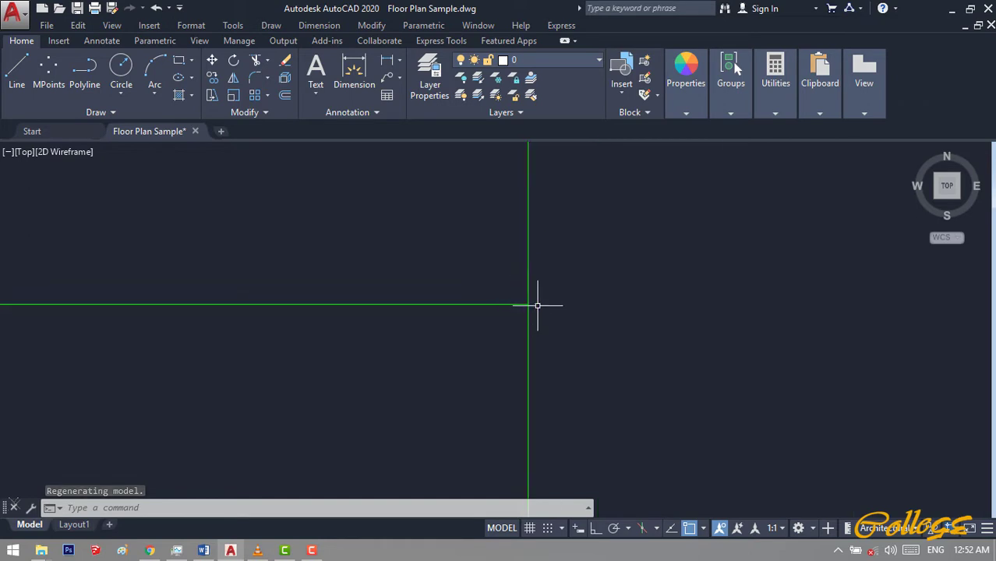
scroll(537, 306, up, 4)
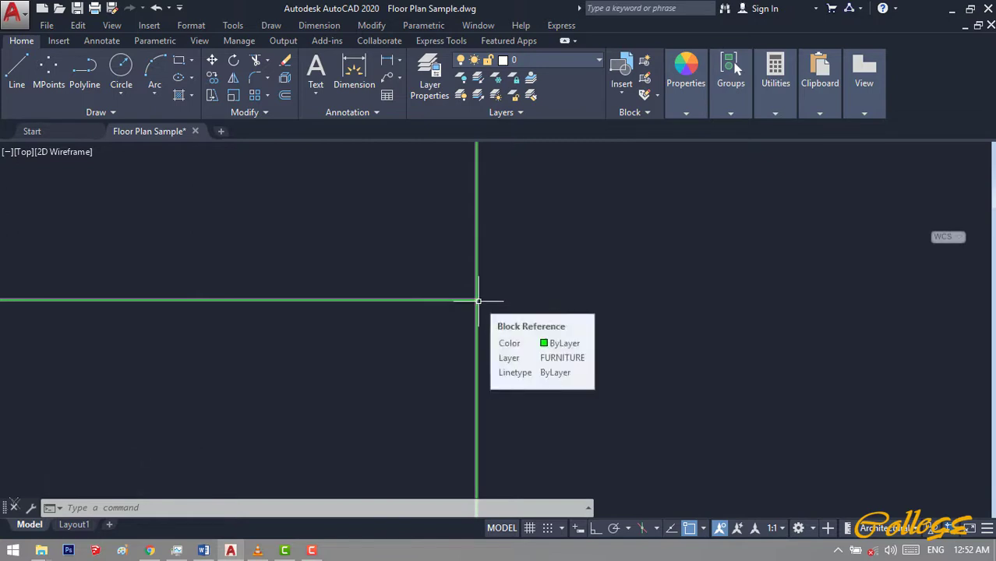
scroll(479, 302, down, 8)
scroll(476, 305, up, 6)
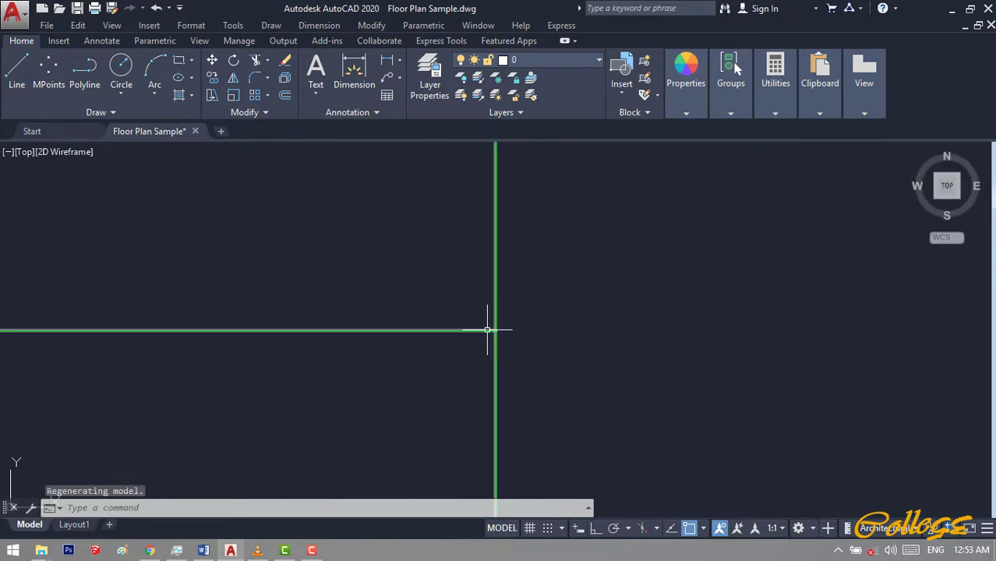
scroll(487, 343, down, 5)
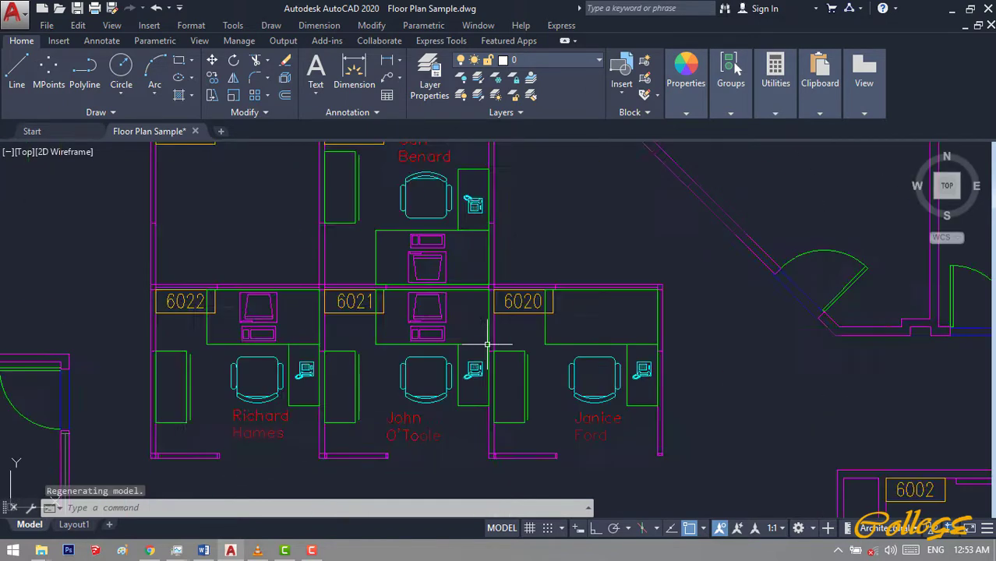
scroll(487, 343, down, 2)
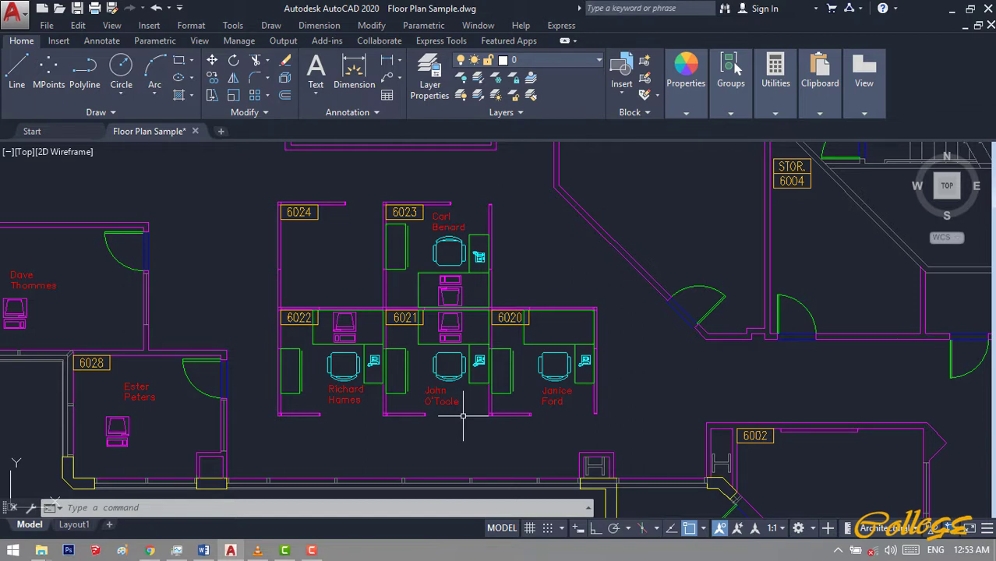
scroll(463, 416, down, 2)
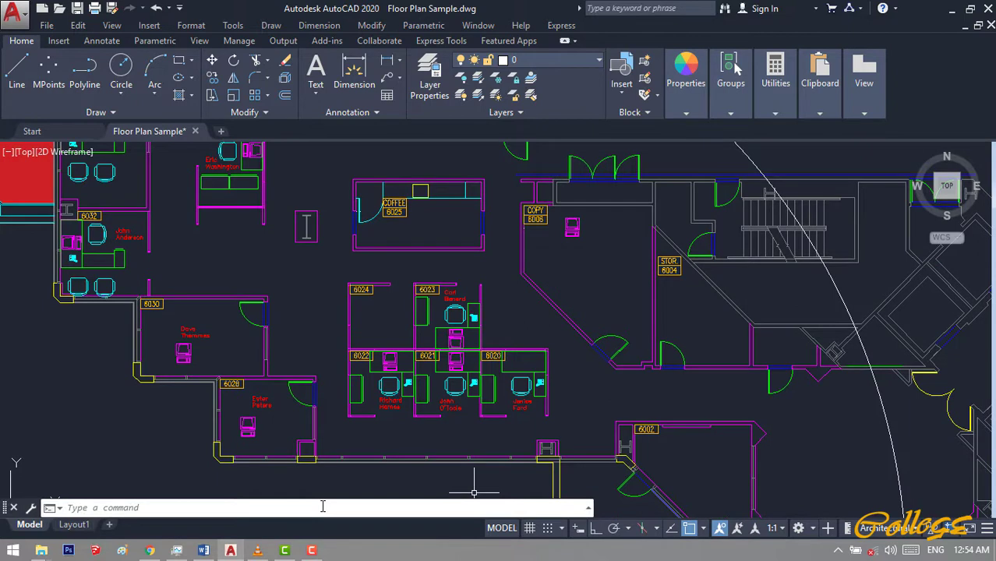
- Use real-time Zoom to enlarge and reduce the view repeatedly around cubicles 6020 to 6024
click(322, 507)
text(z)
key(Return)
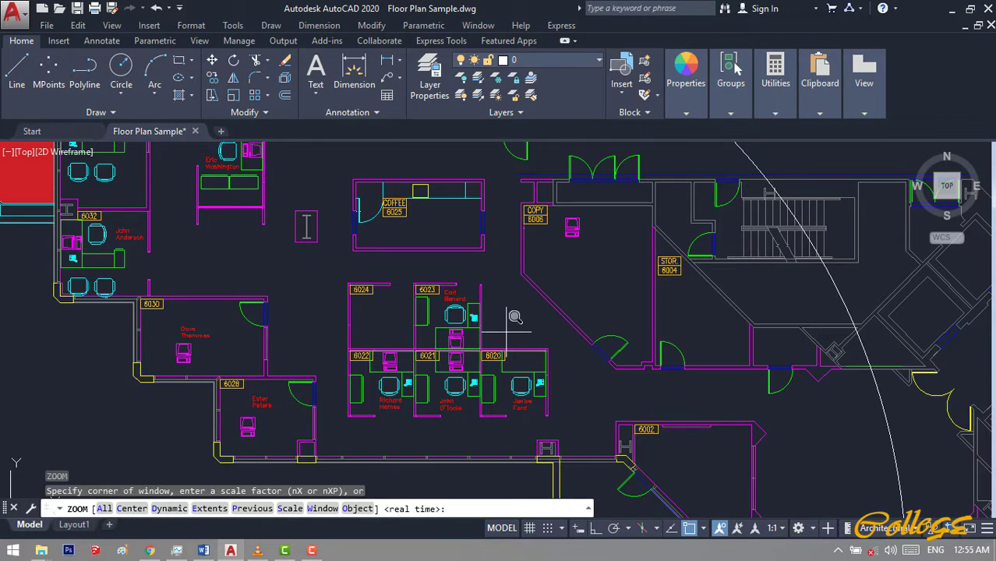
key(Return)
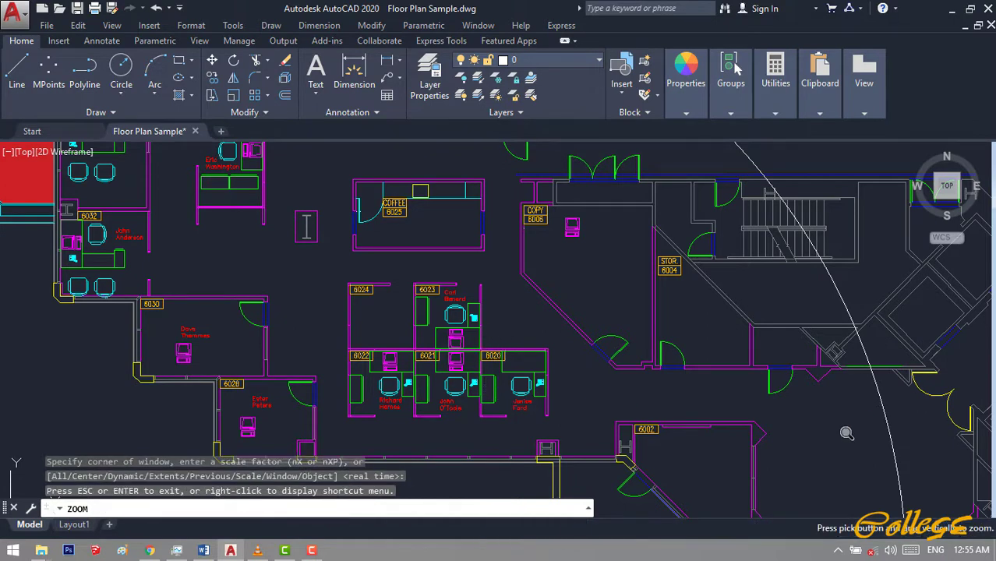
mouse_move(844, 428)
mouse_down()
mouse_move(867, 470)
mouse_move(859, 371)
mouse_move(886, 206)
mouse_up()
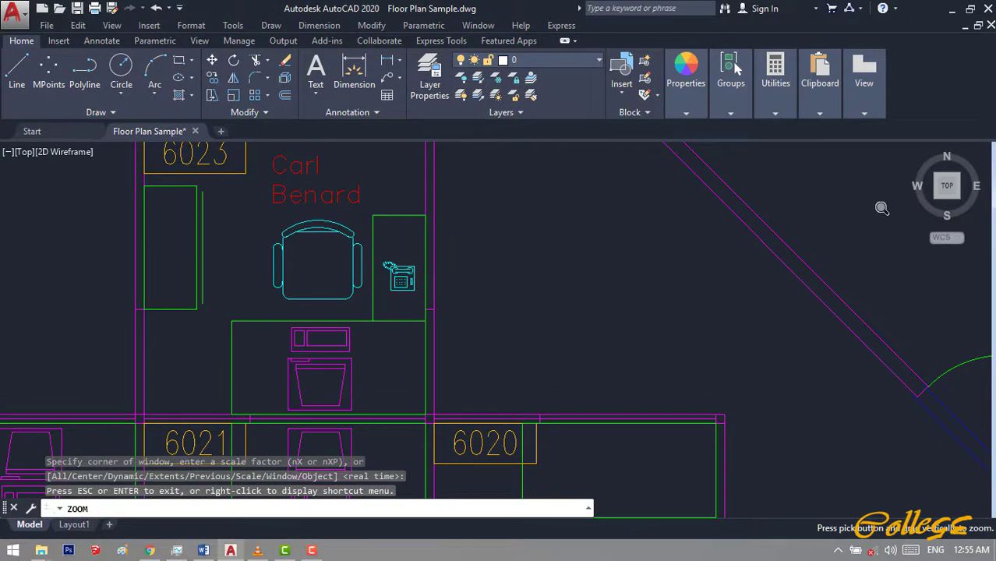
drag(881, 208, 837, 508)
drag(844, 440, 809, 445)
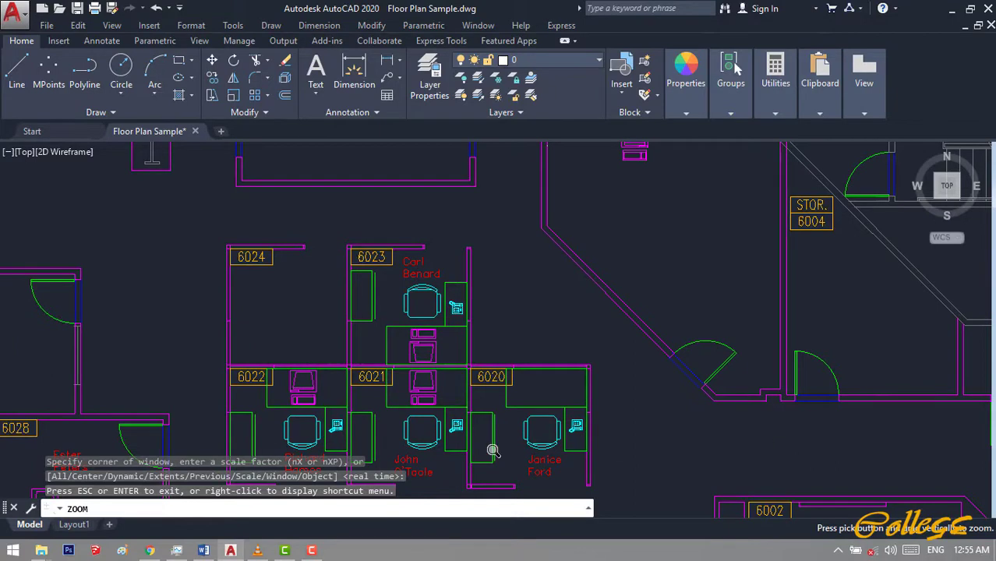
drag(508, 450, 520, 142)
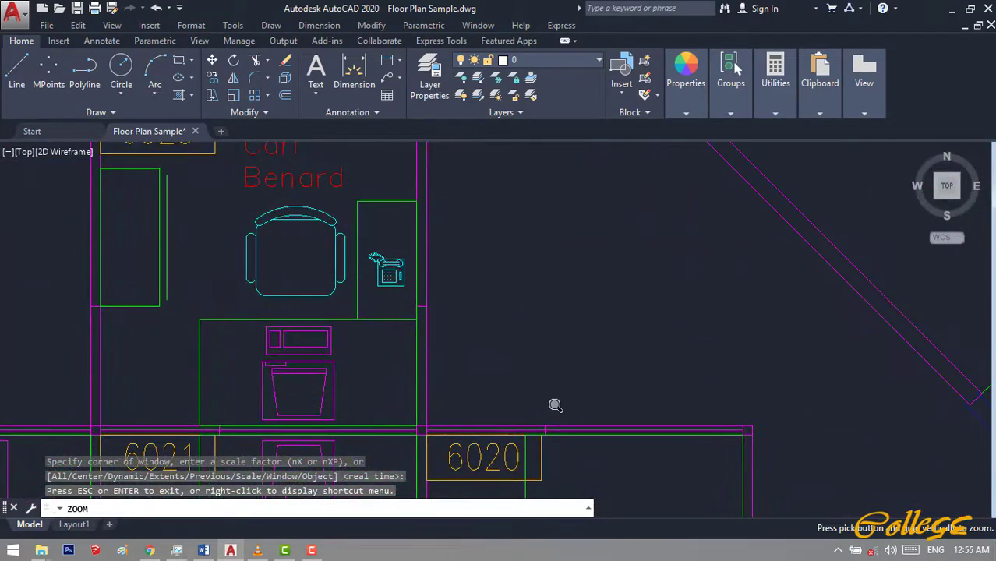
drag(536, 241, 529, 423)
drag(515, 191, 527, 146)
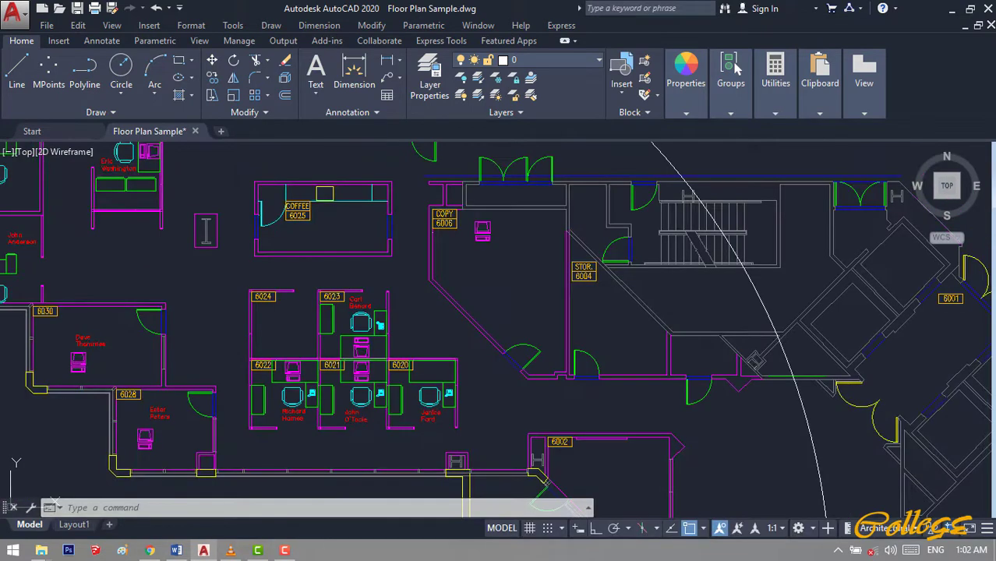
- Zoom to a window around the boxed I-shaped column beside the coffee room
text(z)
key(Return)
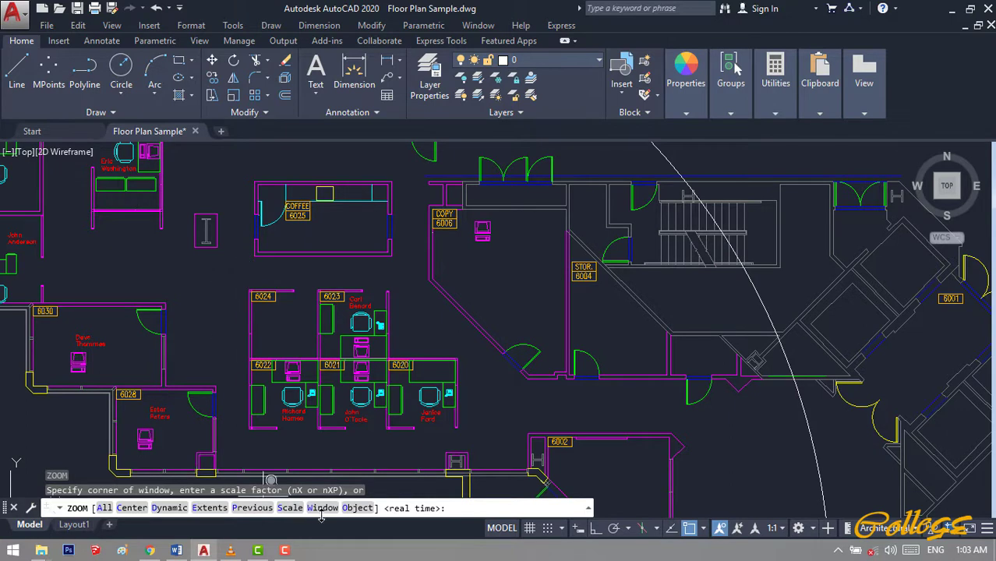
click(178, 199)
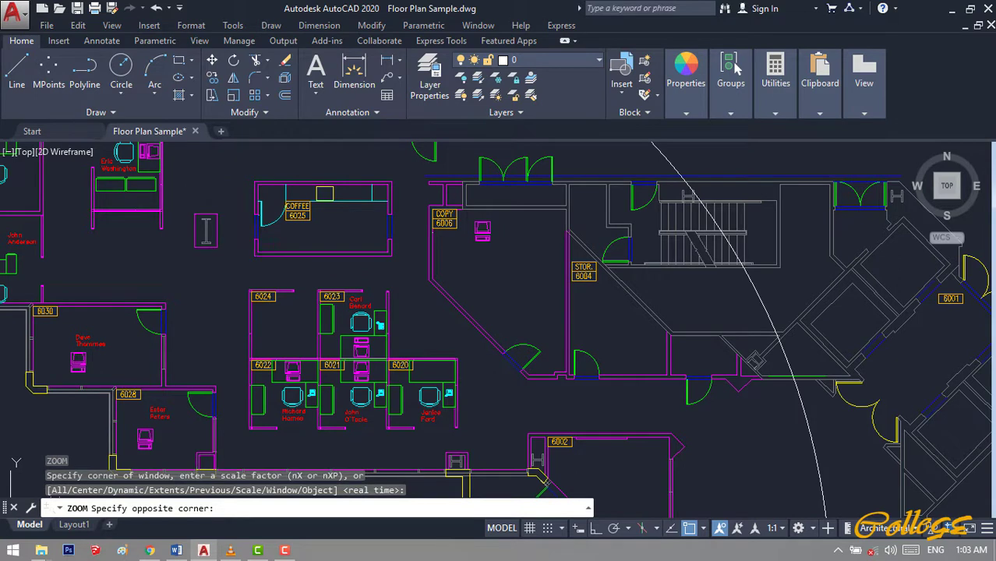
click(238, 261)
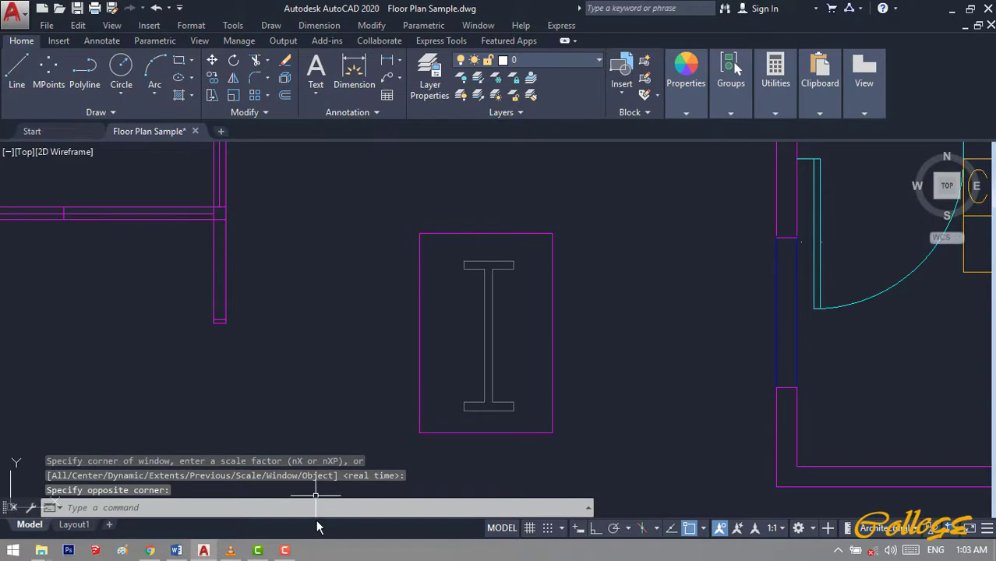
- Restore the previous view with the Zoom command
text(z)
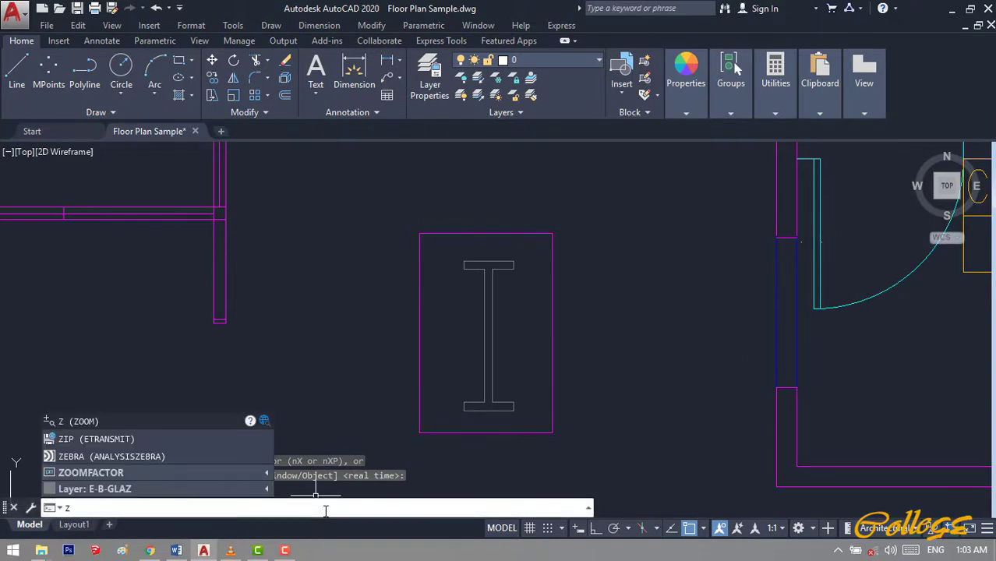
key(Return)
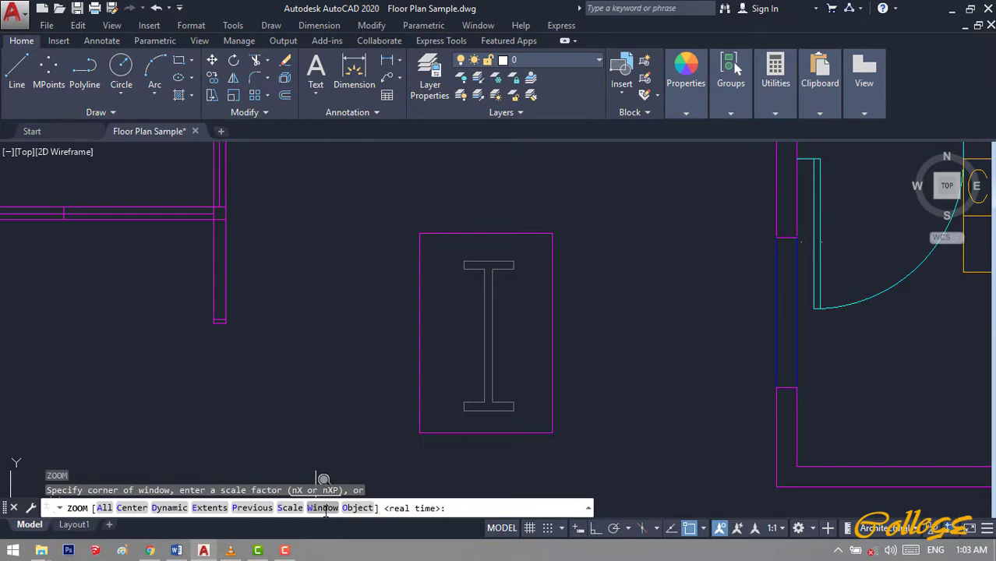
key(Return)
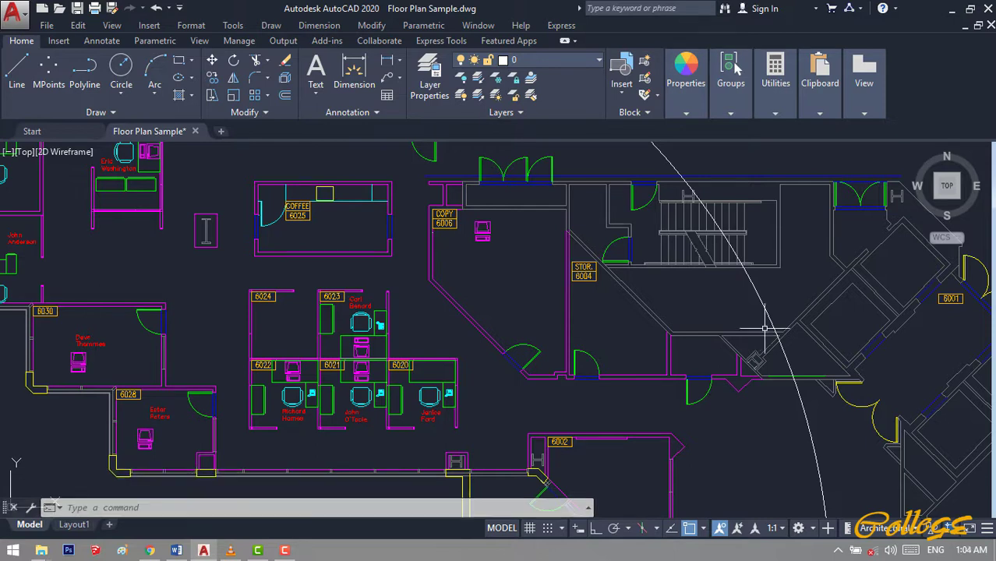
- Display the navigation bar and use it to zoom to the drawing's extents, checking its other zoom options
click(199, 41)
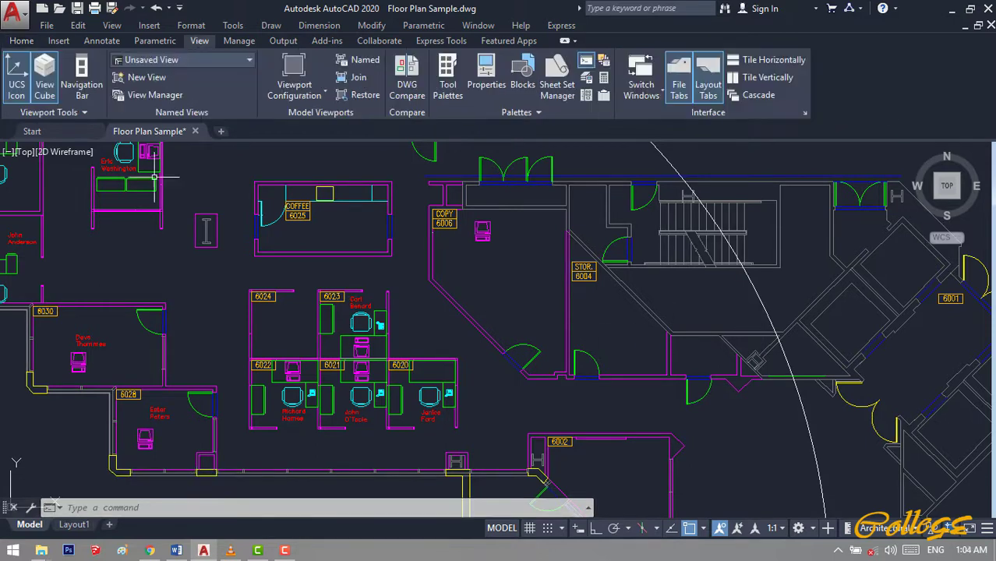
click(81, 78)
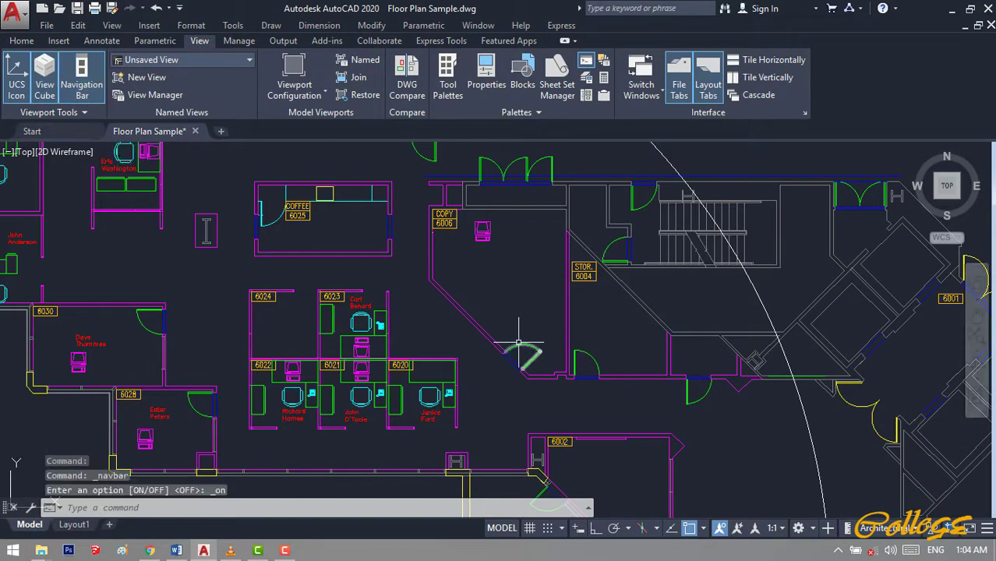
click(978, 343)
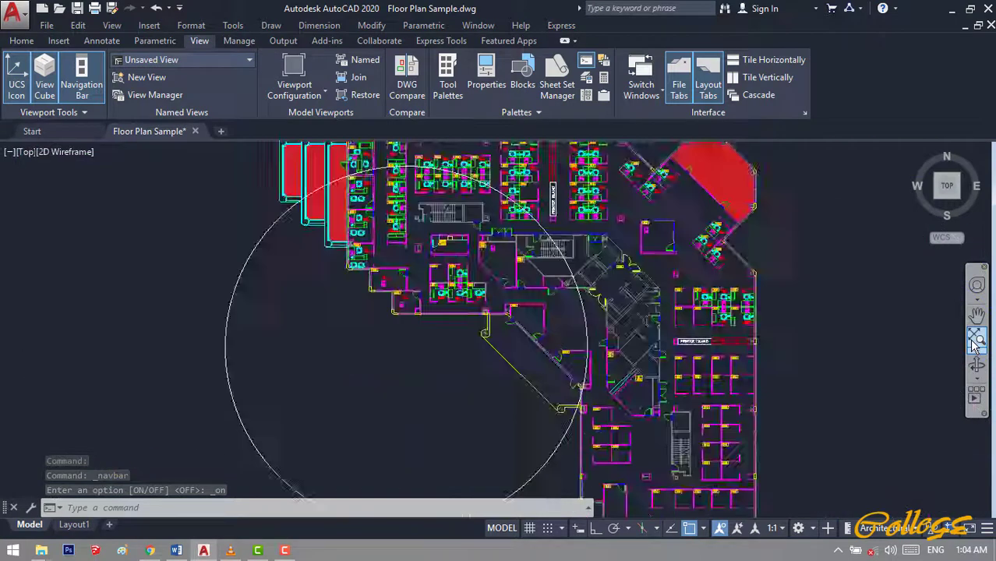
click(978, 356)
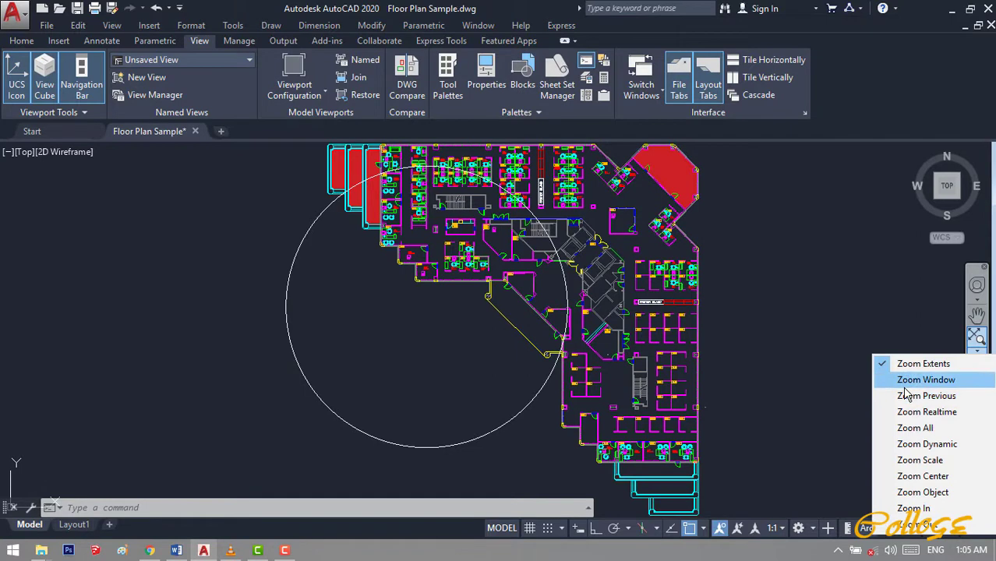
click(755, 362)
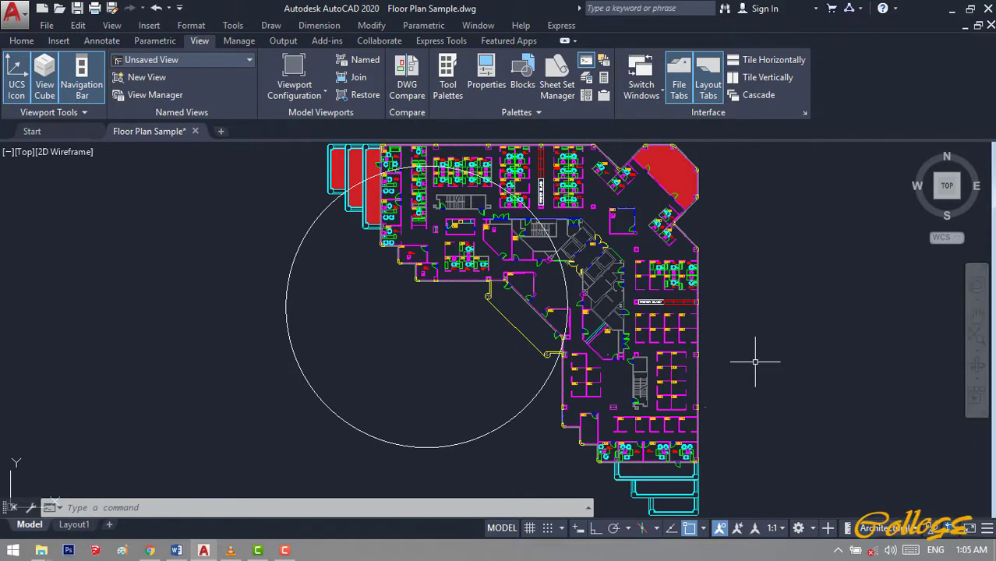